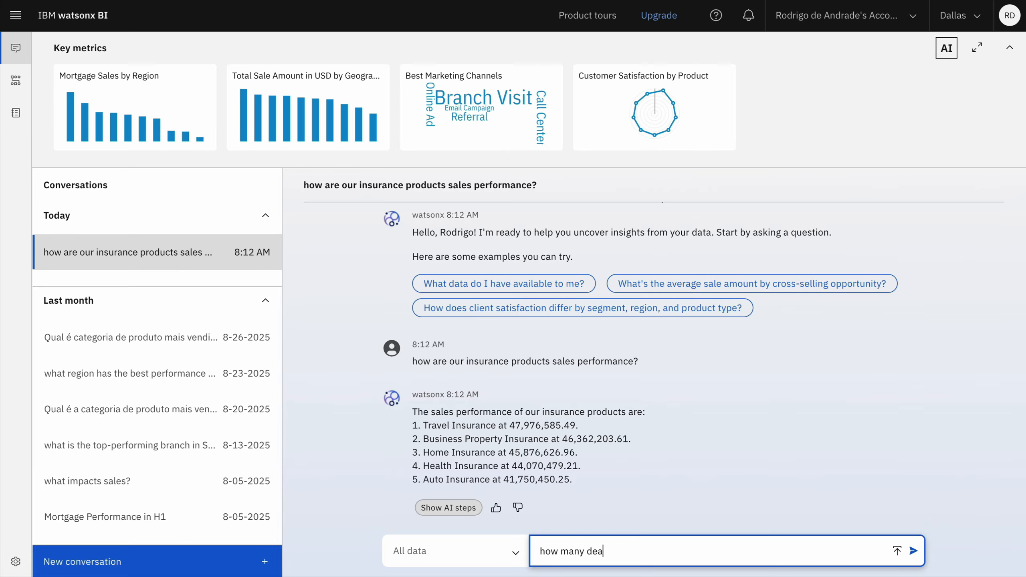
Step: Ask "how many deals are classified as high risk?" in the conversation, with the data scope limited to HelloWorld
{"action": "type", "text": "ls are classified as high"}
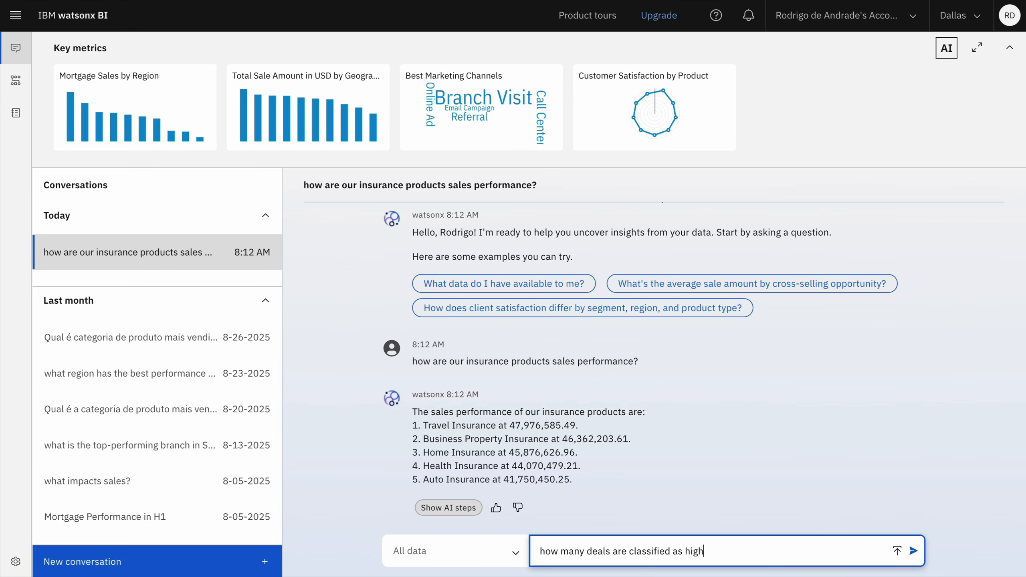
{"action": "type", "text": " risk?"}
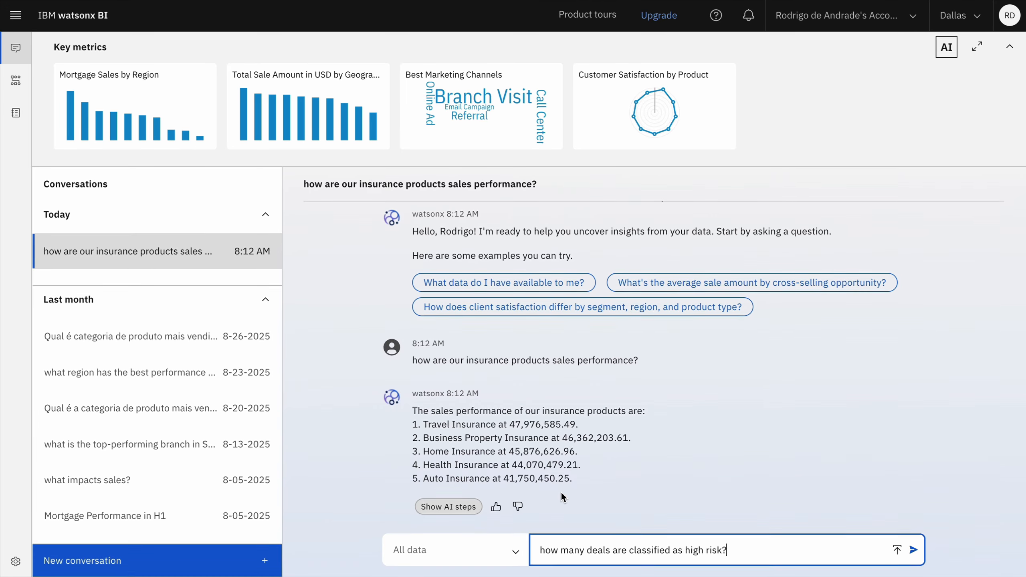
{"action": "left_click", "coordinate": [452, 550]}
{"action": "scroll", "coordinate": [472, 519], "scroll_direction": "down", "scroll_amount": 3}
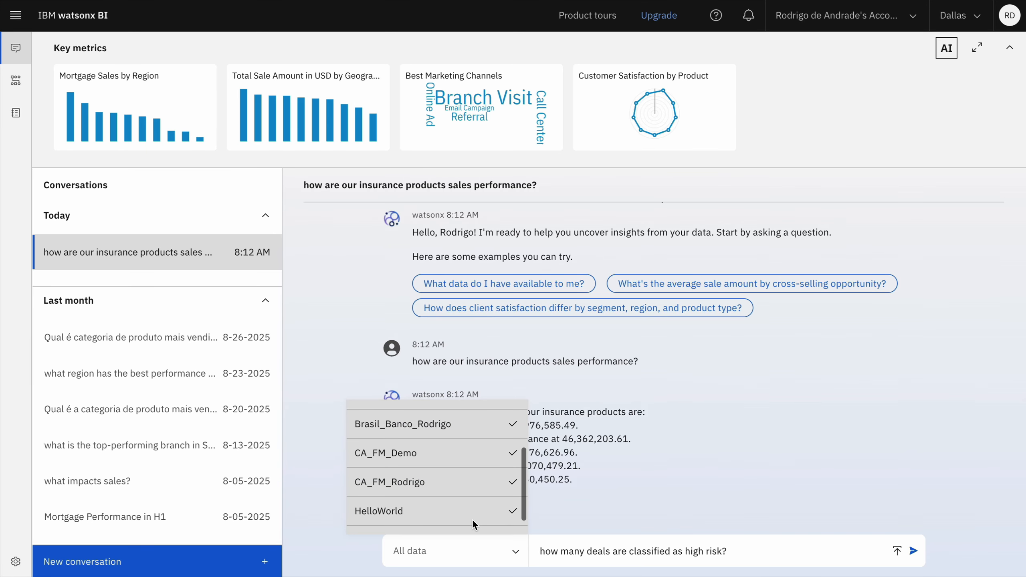
{"action": "left_click", "coordinate": [446, 512]}
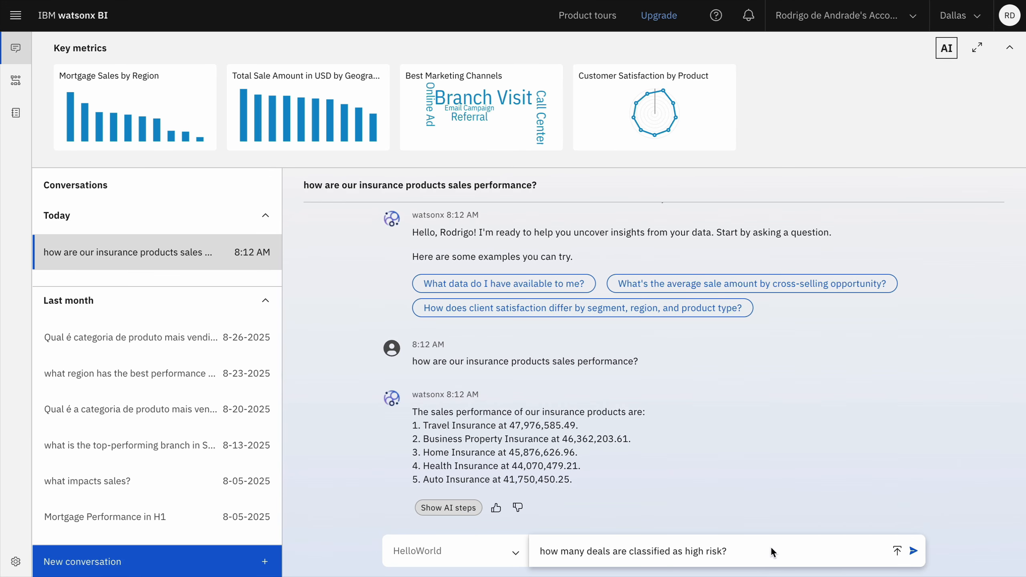
{"action": "left_click", "coordinate": [915, 551]}
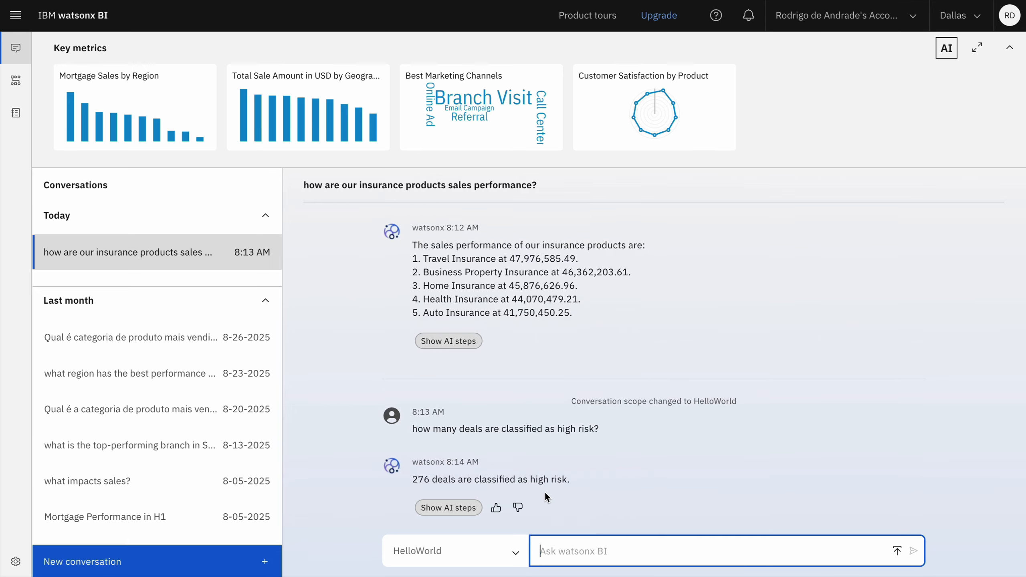
Step: Examine the query generated in the AI steps behind the high-risk deals answer
{"action": "left_click", "coordinate": [448, 507]}
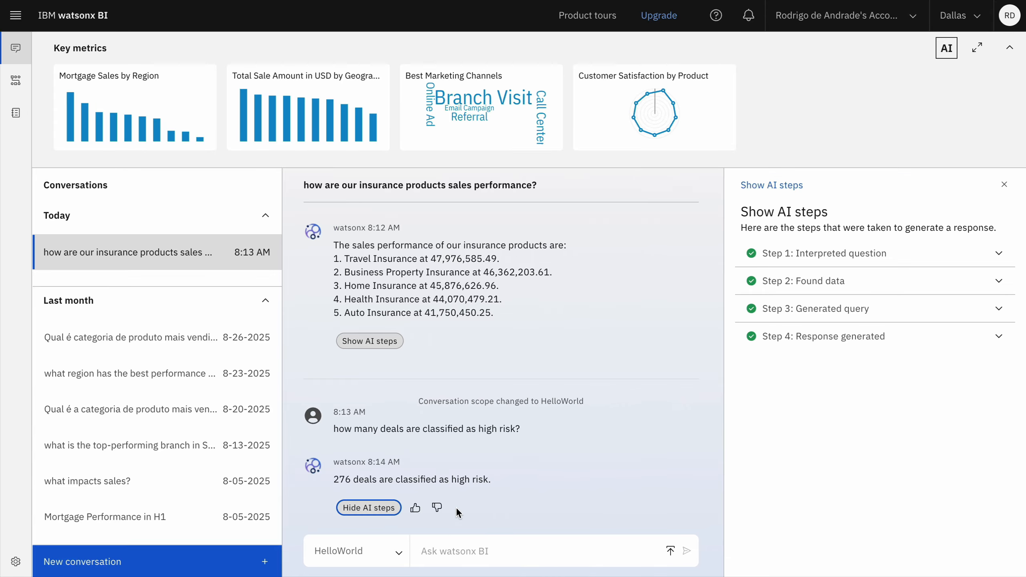
{"action": "left_click", "coordinate": [837, 309]}
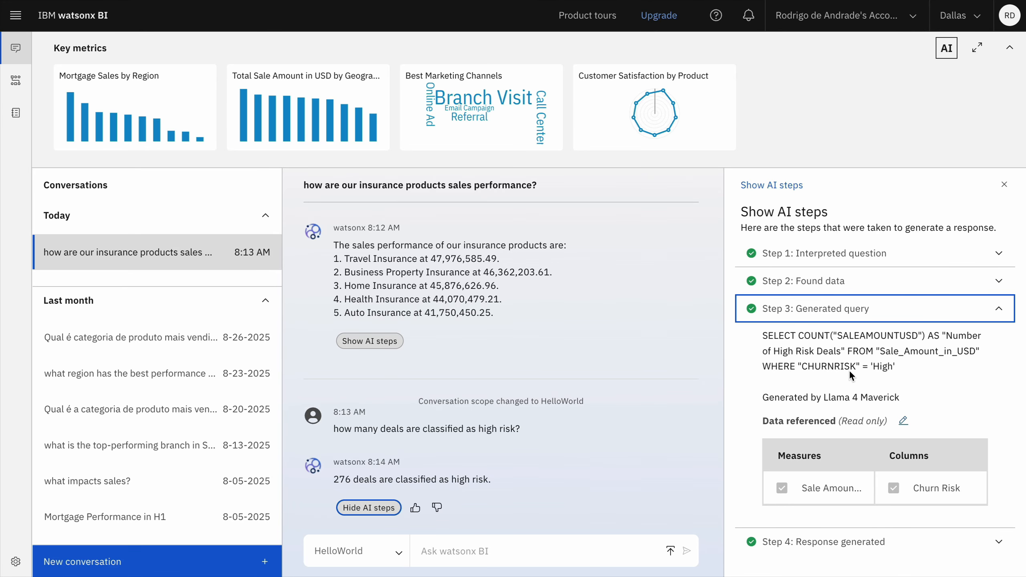
Step: Open MyFirstSemanticModel from the HelloWorld project's data and metrics in advanced mode
{"action": "mouse_move", "coordinate": [16, 80]}
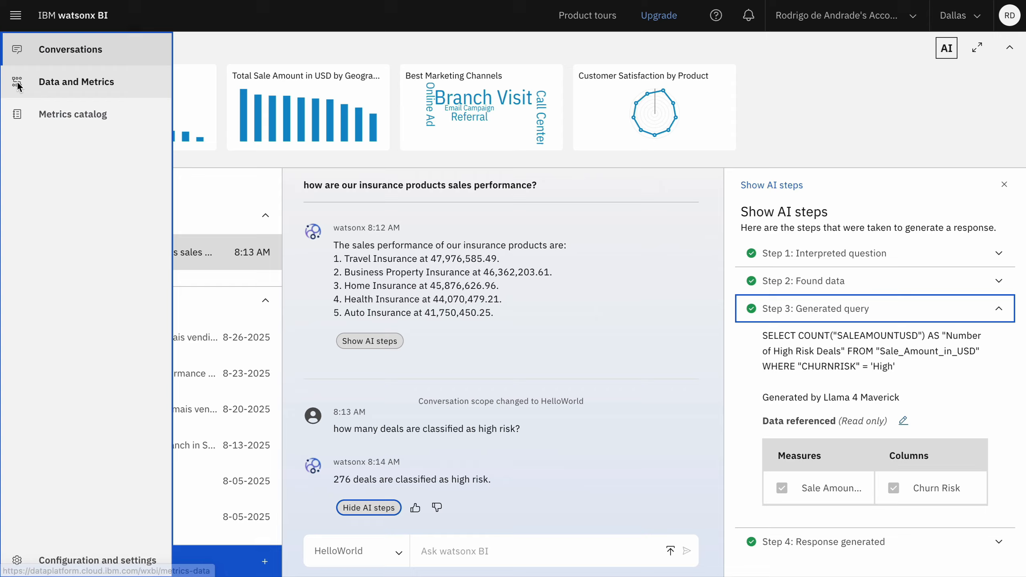
{"action": "left_click", "coordinate": [52, 84]}
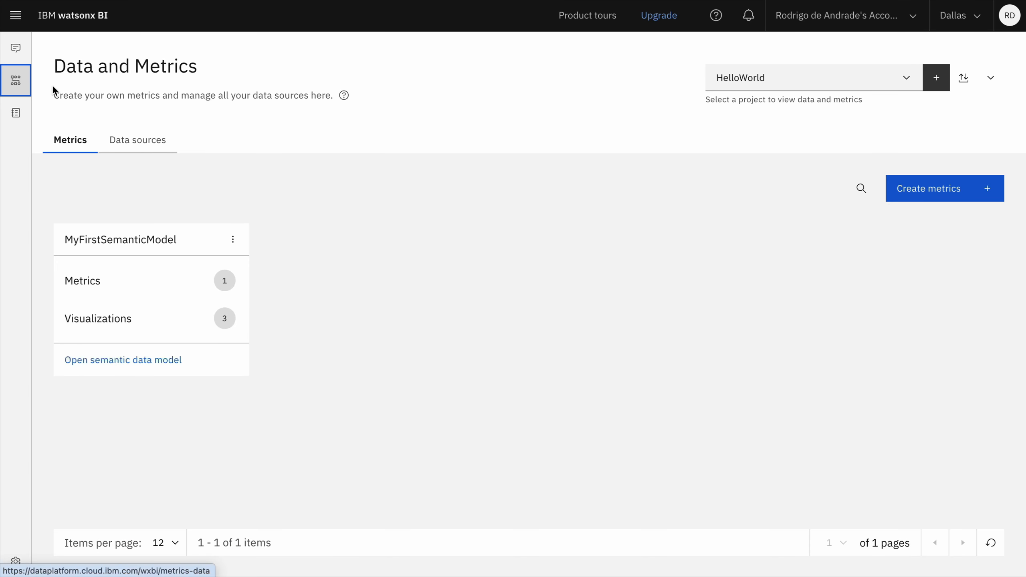
{"action": "left_click", "coordinate": [135, 360]}
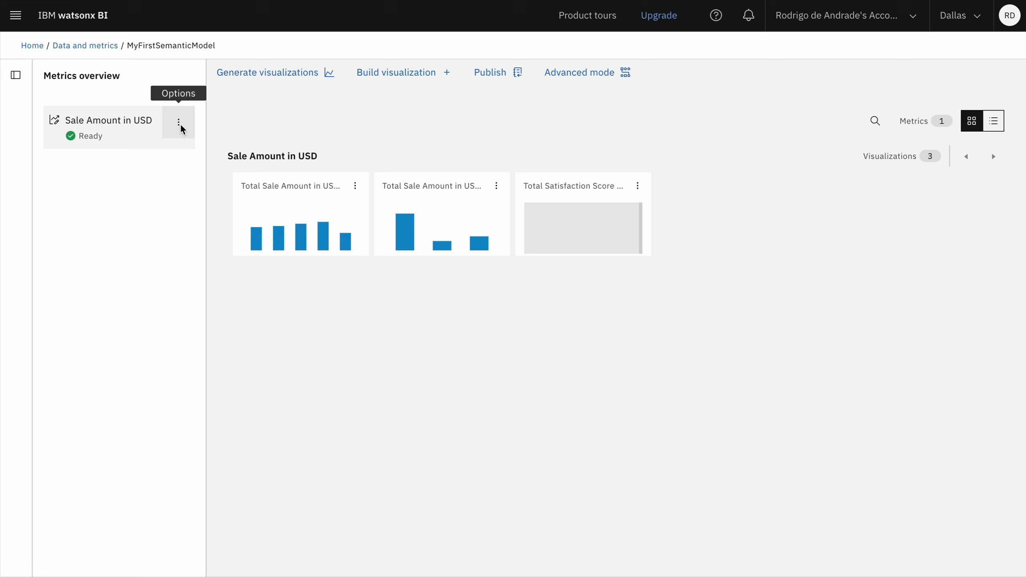
{"action": "left_click", "coordinate": [560, 82]}
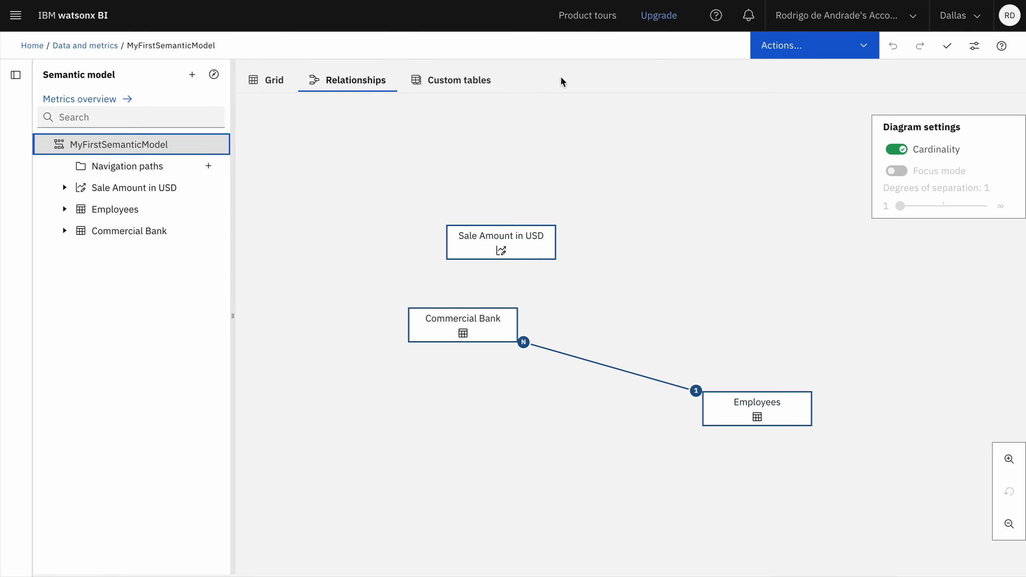
Step: Create a new calculation in the Sale Amount in USD metric and name it Deal Risk
{"action": "left_click", "coordinate": [64, 188]}
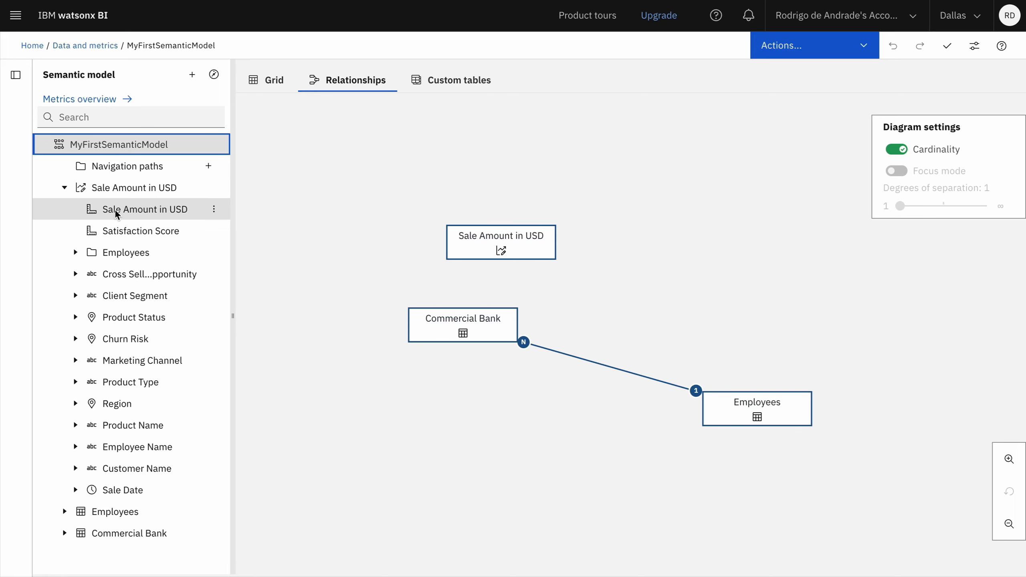
{"action": "left_click", "coordinate": [214, 189]}
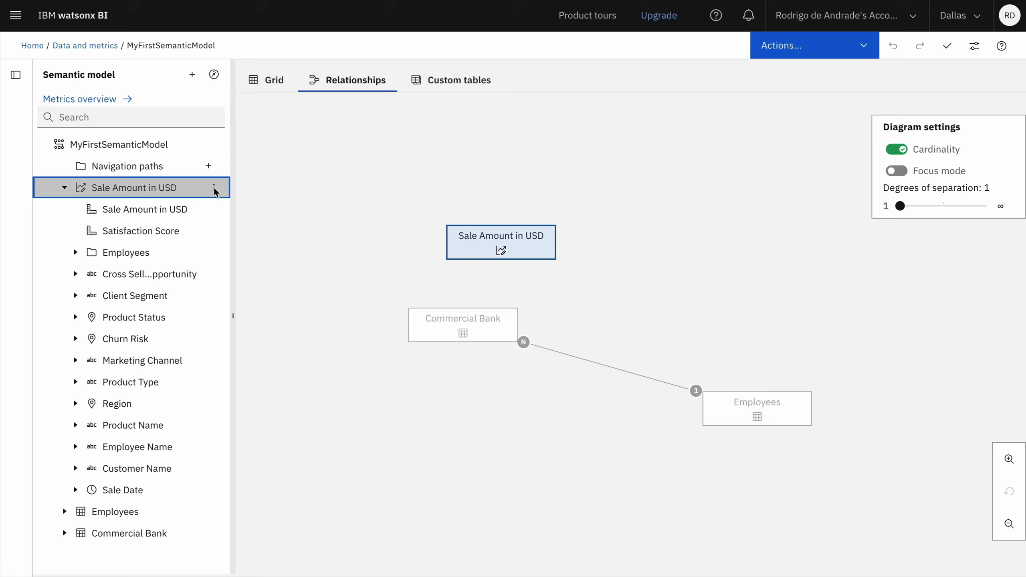
{"action": "left_click", "coordinate": [278, 130]}
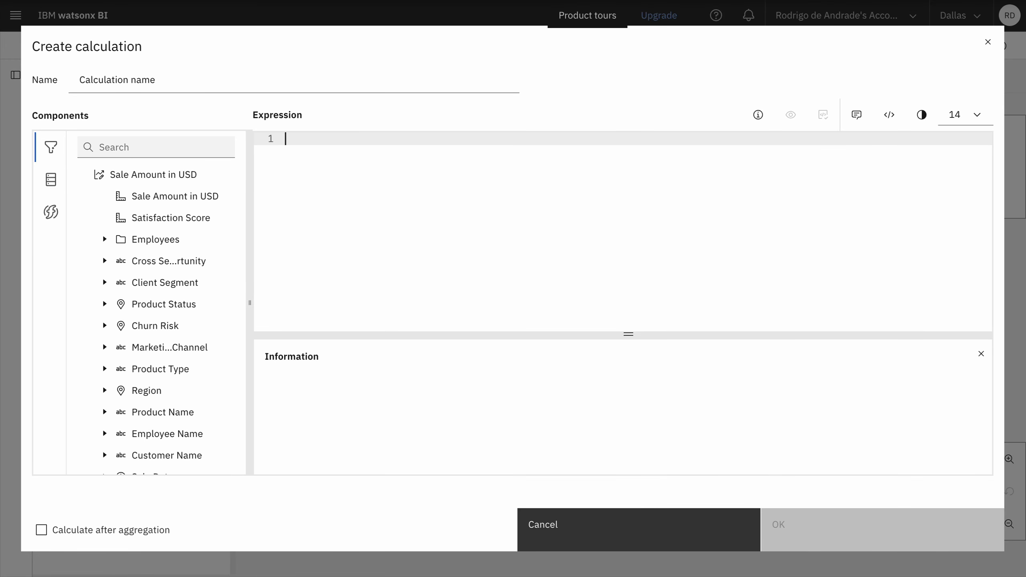
{"action": "left_click", "coordinate": [148, 83]}
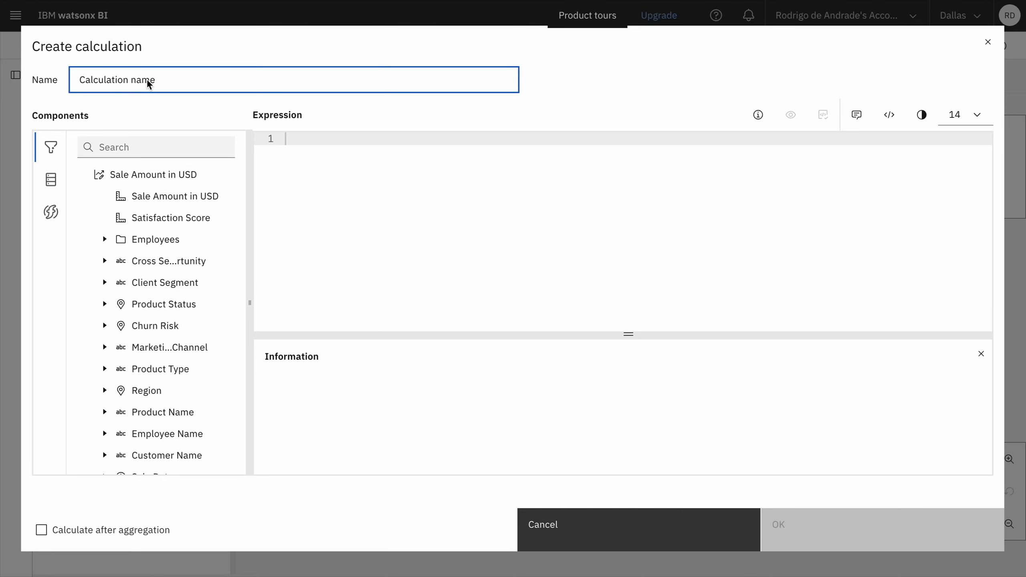
{"action": "triple_click", "coordinate": [149, 83]}
{"action": "type", "text": "Deal Risk"}
Step: Begin the expression with Case and the condition When PRODUCTTYPE IN ('Mortgage', 'Loan') on the second line
{"action": "left_click", "coordinate": [306, 171]}
{"action": "type", "text": "Case"}
{"action": "key", "text": "Return"}
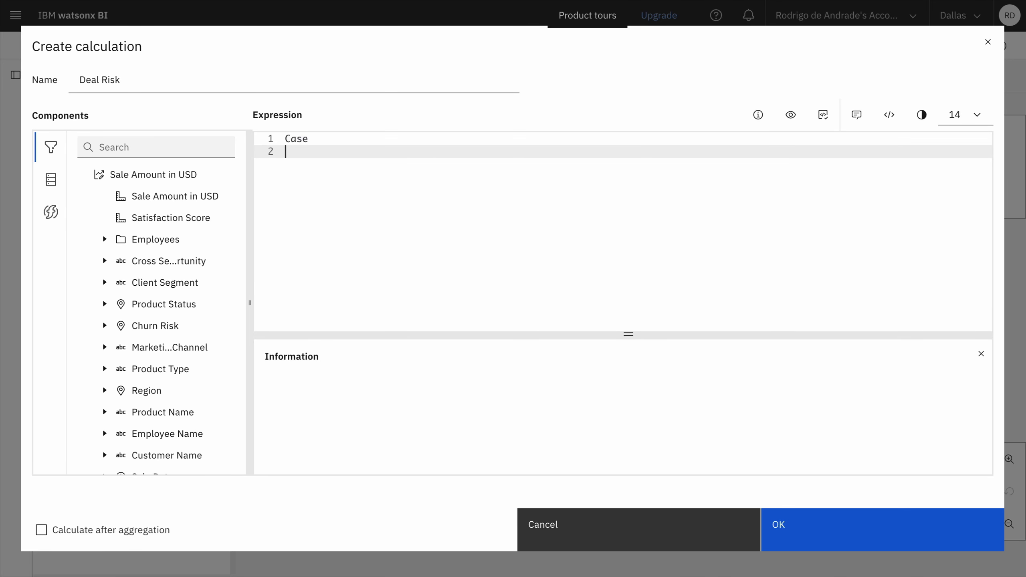
{"action": "type", "text": "When Pro"}
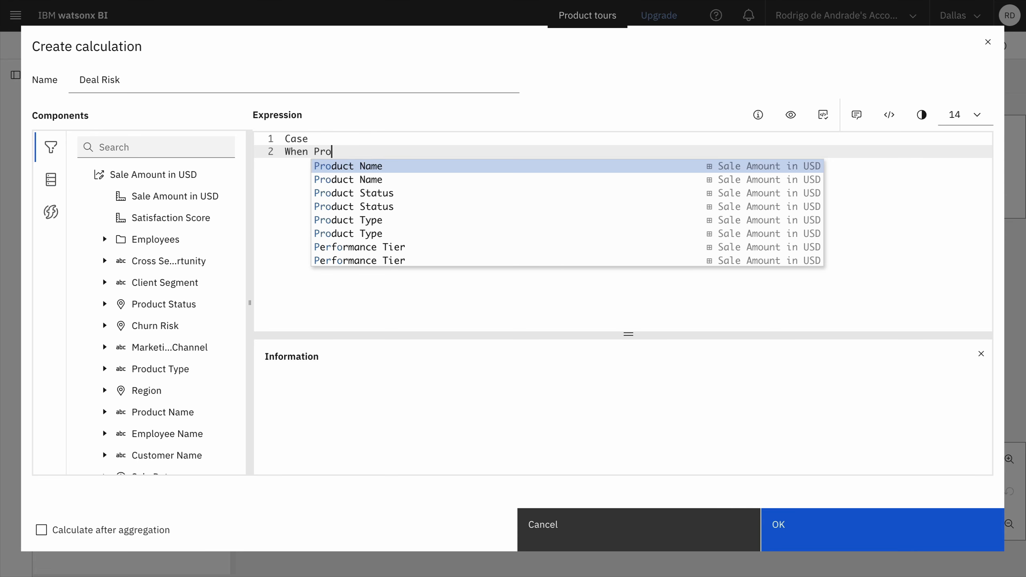
{"action": "left_click", "coordinate": [361, 220]}
{"action": "type", "text": "IN"}
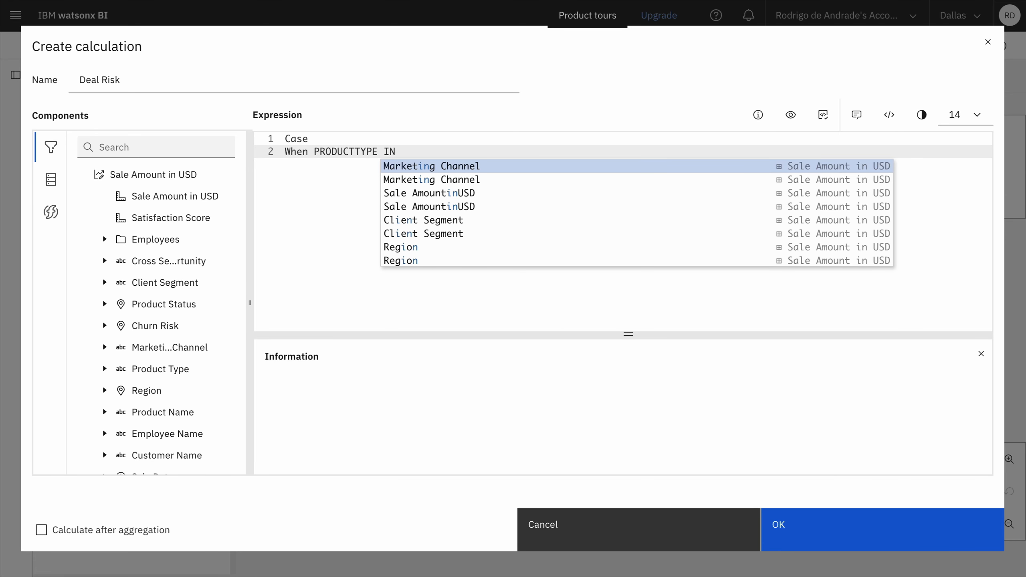
{"action": "type", "text": " ('Mo"}
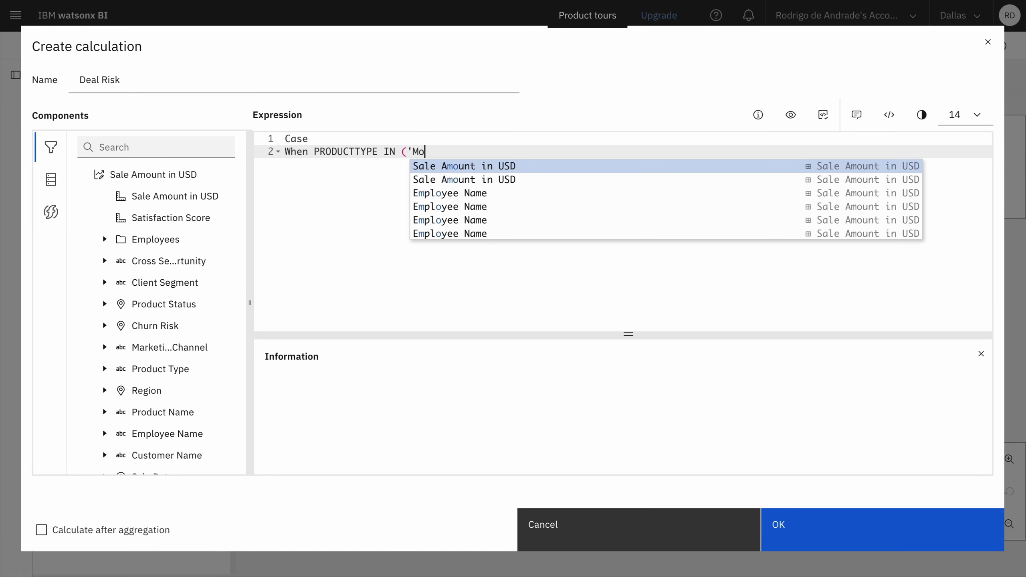
{"action": "type", "text": "rtgage"}
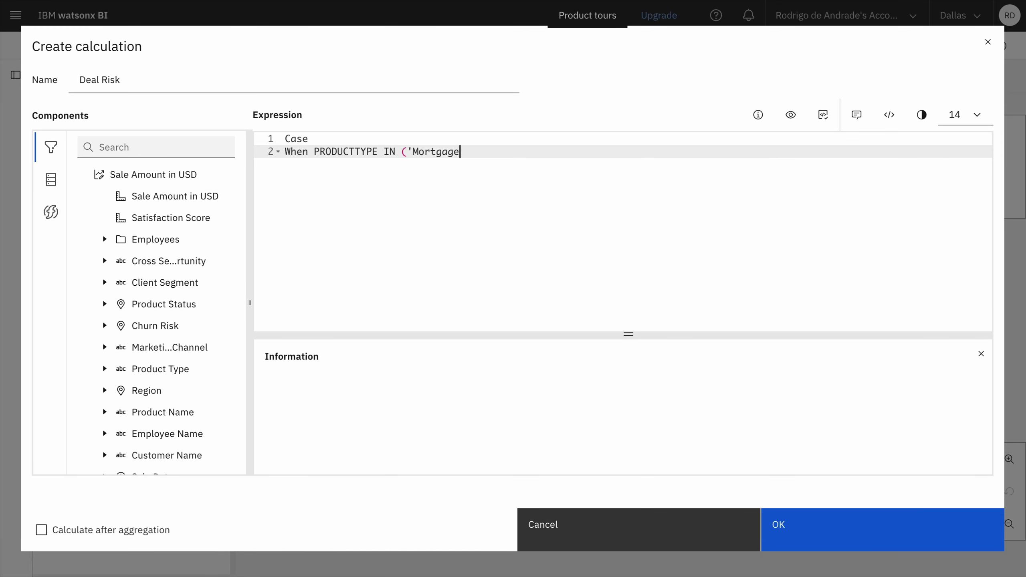
{"action": "type", "text": "', 'L"}
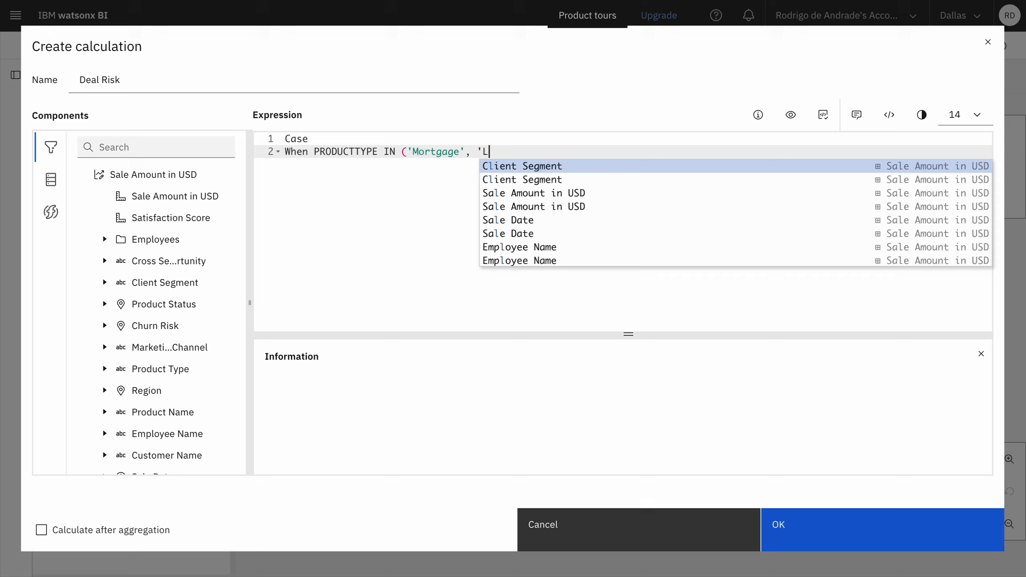
{"action": "type", "text": "oan')"}
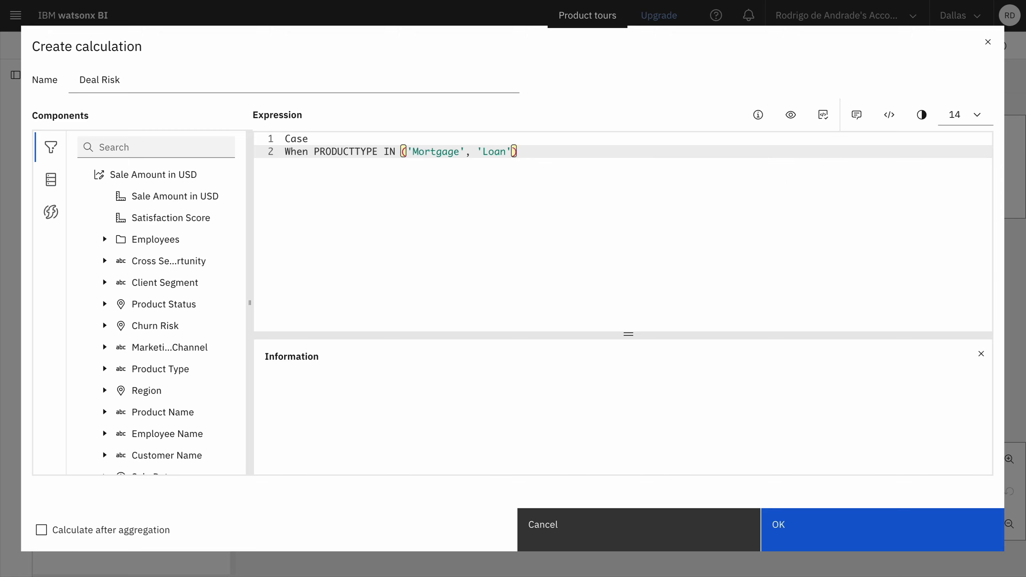
Step: Add the line And SALEAMOUNTUSD >= 1000000 THEN 'High-Risk Deal' to complete the first case
{"action": "key", "text": "Return"}
{"action": "type", "text": "And Sa"}
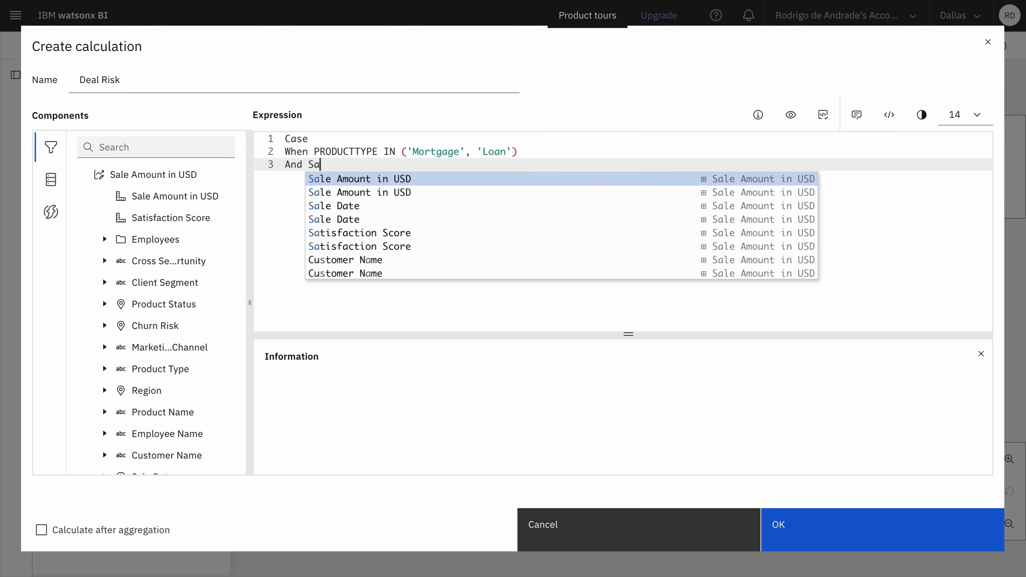
{"action": "left_click", "coordinate": [387, 180]}
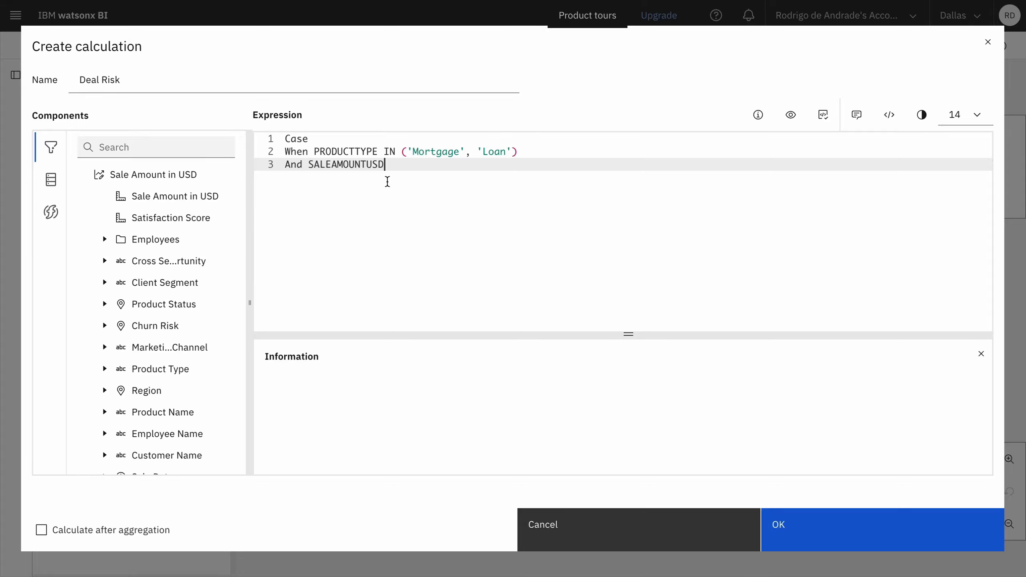
{"action": "type", "text": ">= 1000000 Th"}
{"action": "key", "text": "Escape"}
{"action": "key", "text": "BackSpace"}
{"action": "type", "text": "HEN 'Hi"}
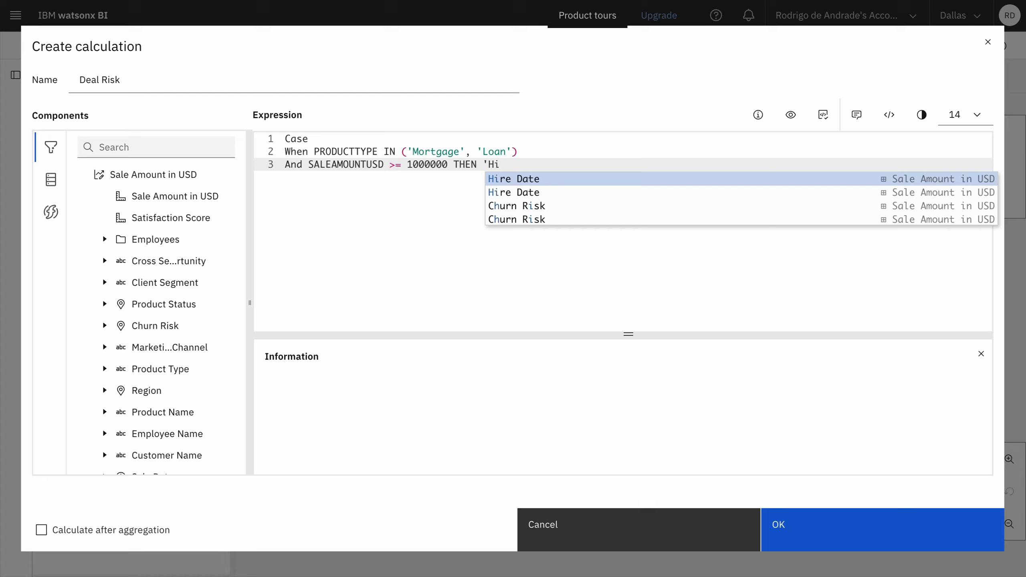
{"action": "type", "text": "gh-Risk Deal"}
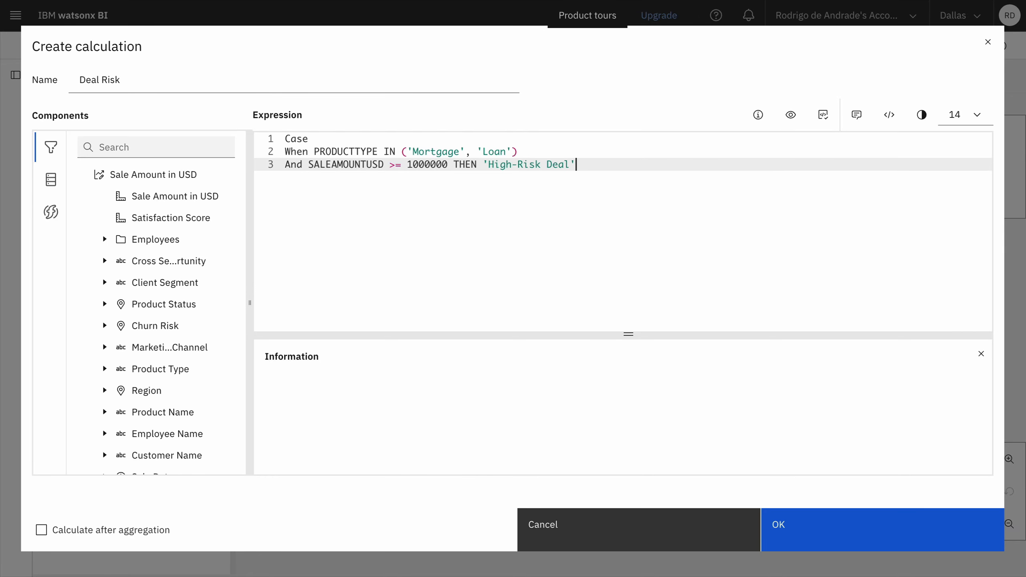
Step: Add a second case condition on a new line: WHEN PRODUCTTYPE IN ('Insurance', 'Credit Card')
{"action": "key", "text": "Return"}
{"action": "type", "text": "WHEN Prod"}
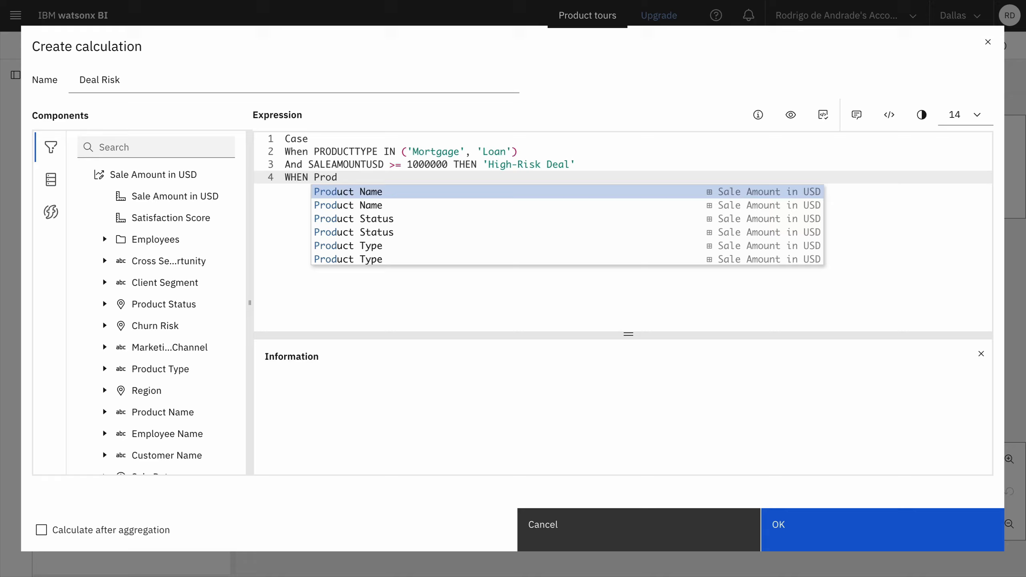
{"action": "left_click", "coordinate": [396, 245]}
{"action": "type", "text": "IN ("}
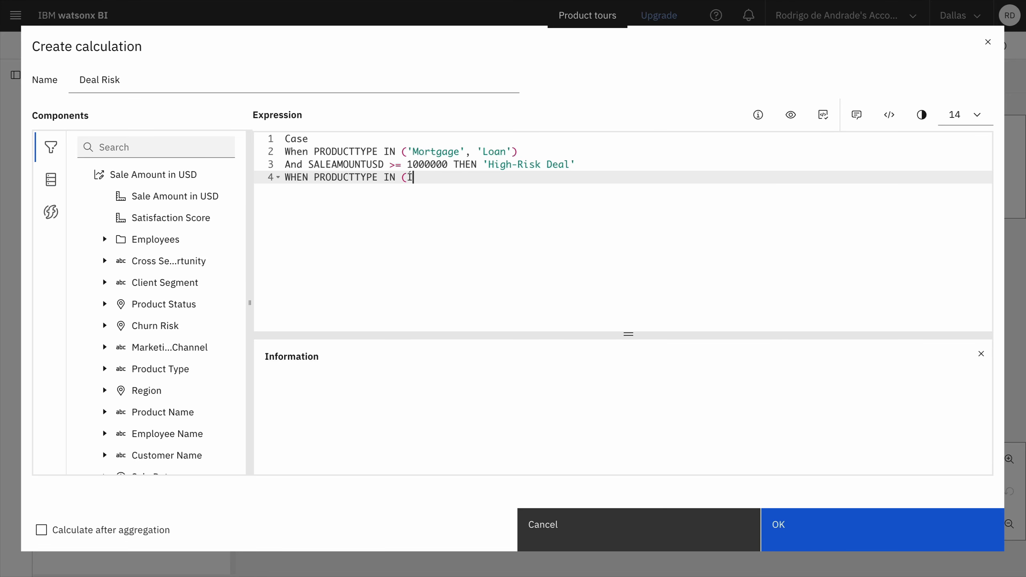
{"action": "key", "text": "BackSpace"}
{"action": "type", "text": "'Insurance', 'Credit Card') A"}
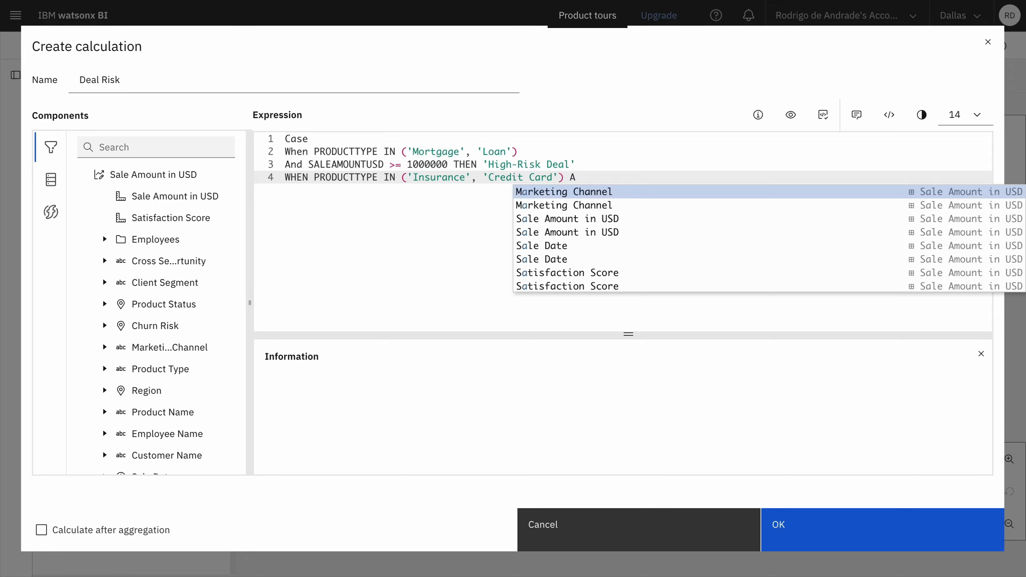
Step: Complete the second case with the line AND SALEAMOUNTUSD >= 50000 THEN 'Moderate Risk Deal'
{"action": "key", "text": "Return"}
{"action": "type", "text": "AND "}
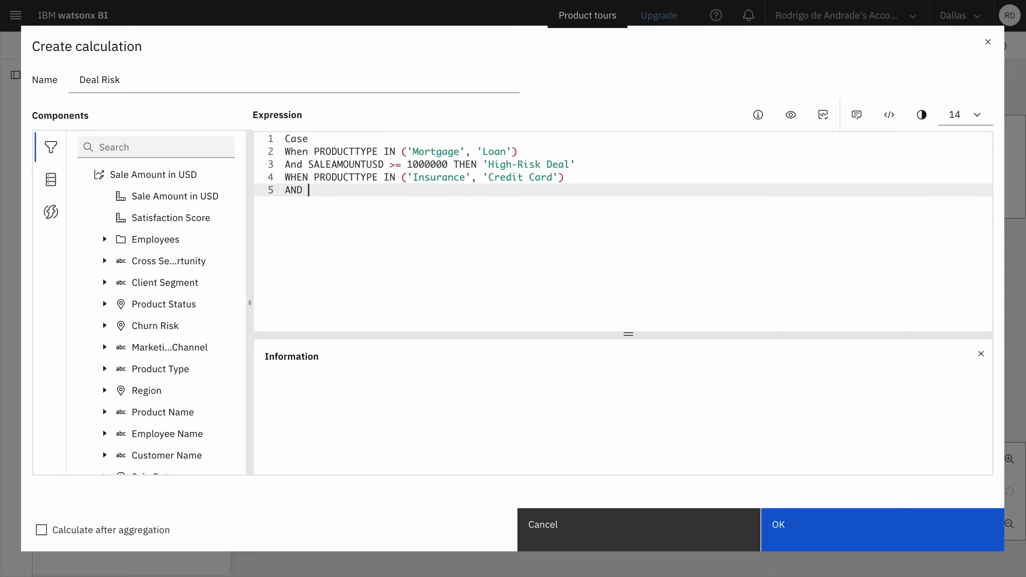
{"action": "type", "text": "Sales"}
{"action": "left_click", "coordinate": [408, 208]}
{"action": "type", "text": ">= 50000"}
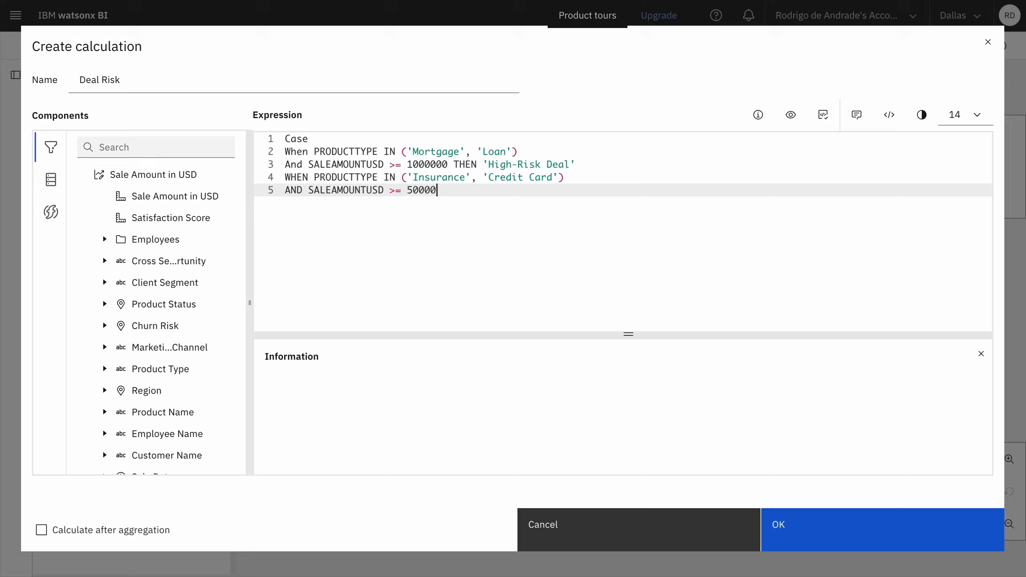
{"action": "type", "text": " THEN 'Moderate Risk Deal"}
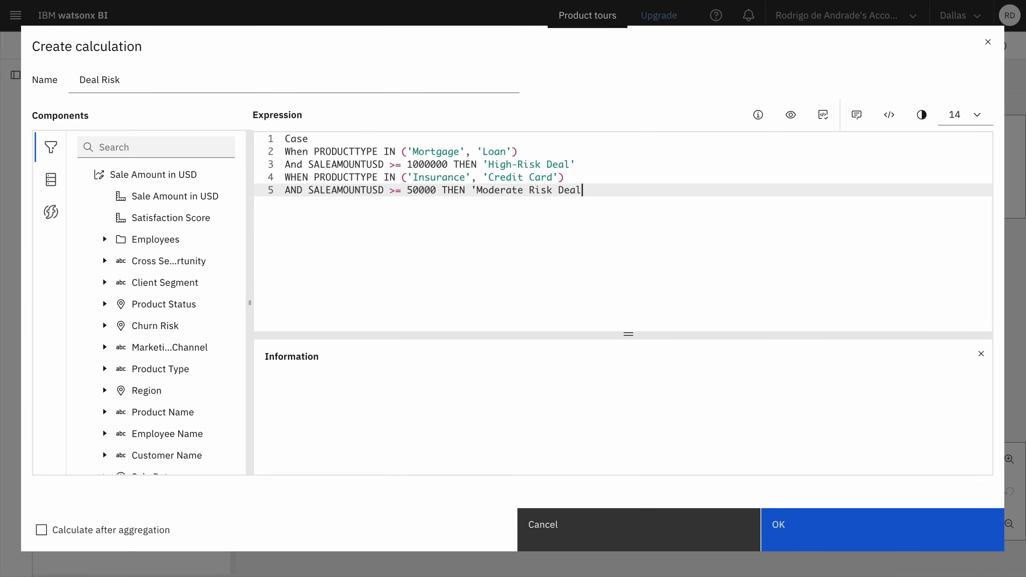
{"action": "type", "text": "'"}
Step: Finish the expression with the lines ELSE 'Low Risk Deal' and END
{"action": "key", "text": "Return"}
{"action": "type", "text": "ELSE"}
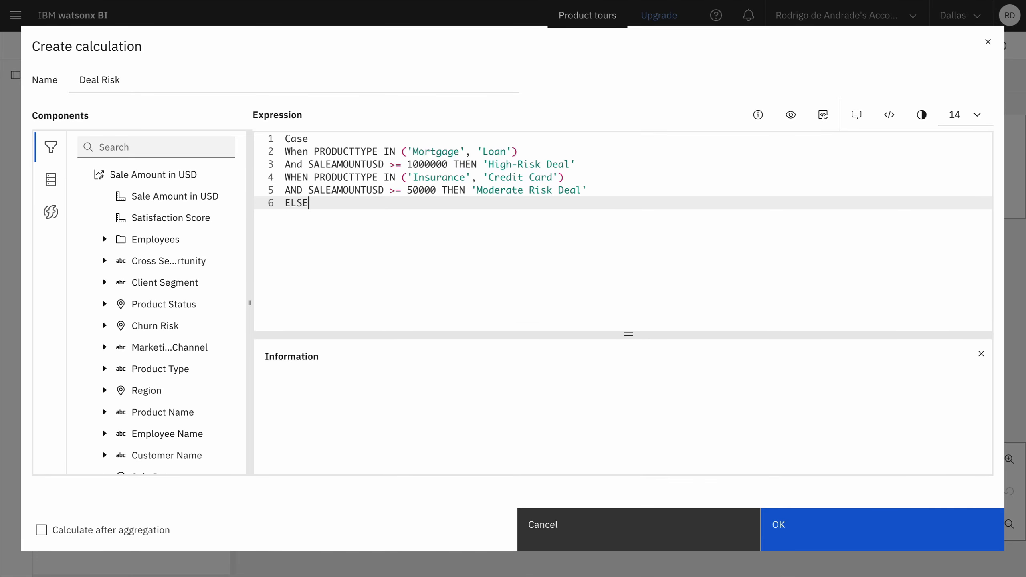
{"action": "type", "text": " 'Low Risk Deal'"}
{"action": "key", "text": "Return"}
{"action": "type", "text": "END"}
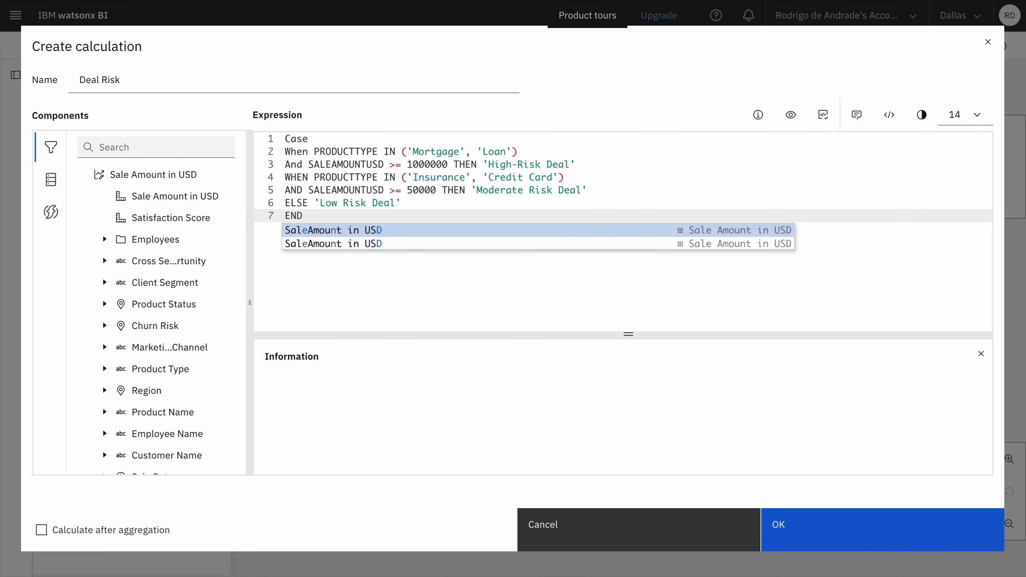
Step: Validate and preview the Deal Risk expression, and save the calculation
{"action": "left_click", "coordinate": [823, 116]}
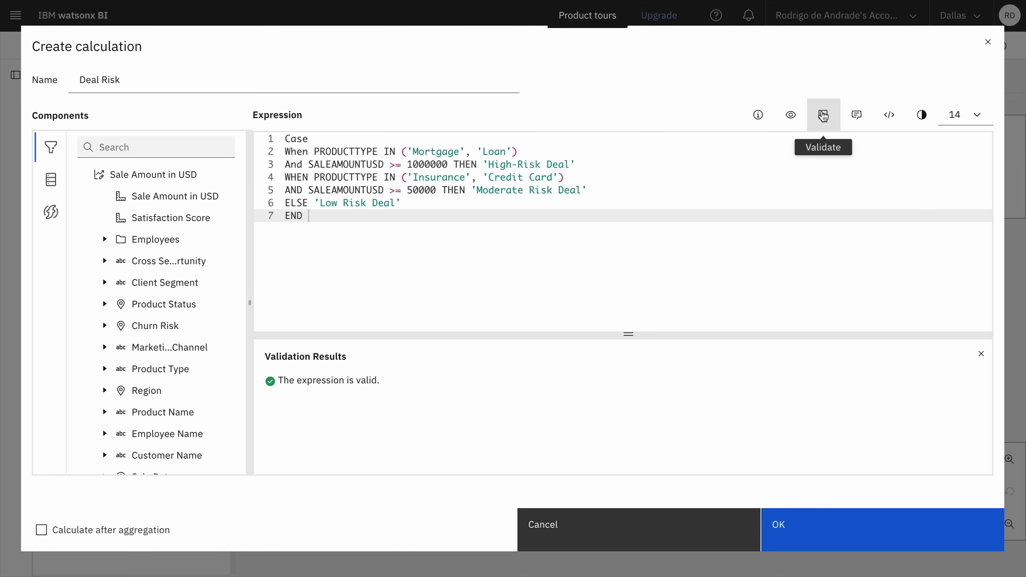
{"action": "left_click", "coordinate": [790, 116]}
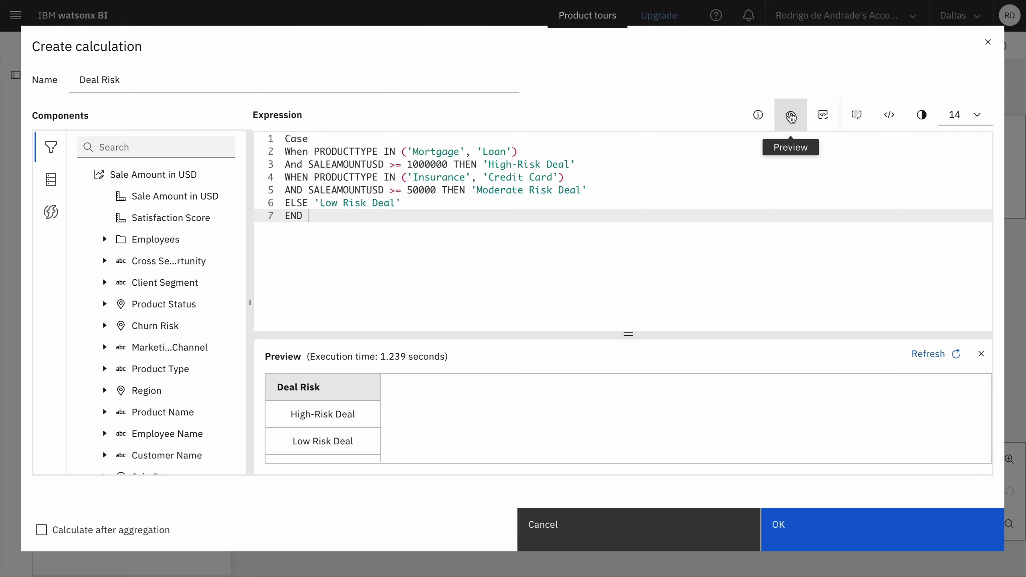
{"action": "left_click", "coordinate": [784, 525]}
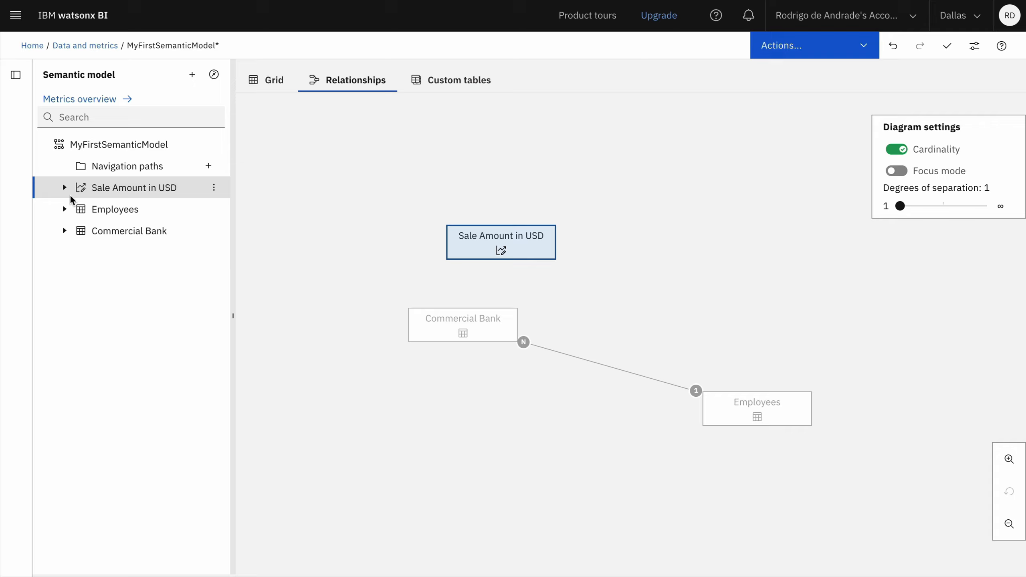
Step: In Deal Risk's properties, enter the description "This column assigns a risk level (High Risk, Moderate Risk or Low Risk) to each deal"
{"action": "left_click", "coordinate": [66, 188]}
{"action": "left_click", "coordinate": [213, 212]}
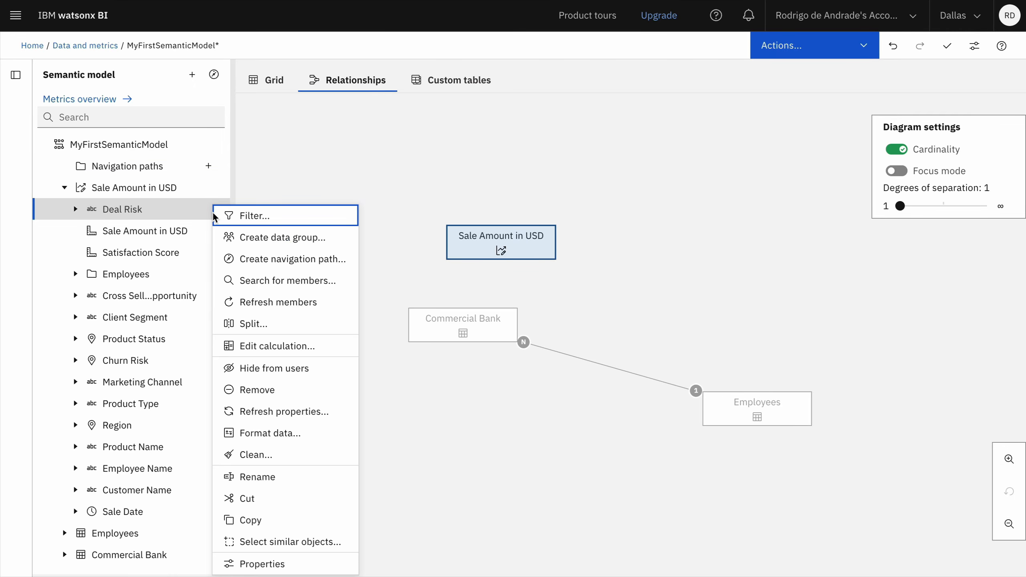
{"action": "left_click", "coordinate": [269, 562]}
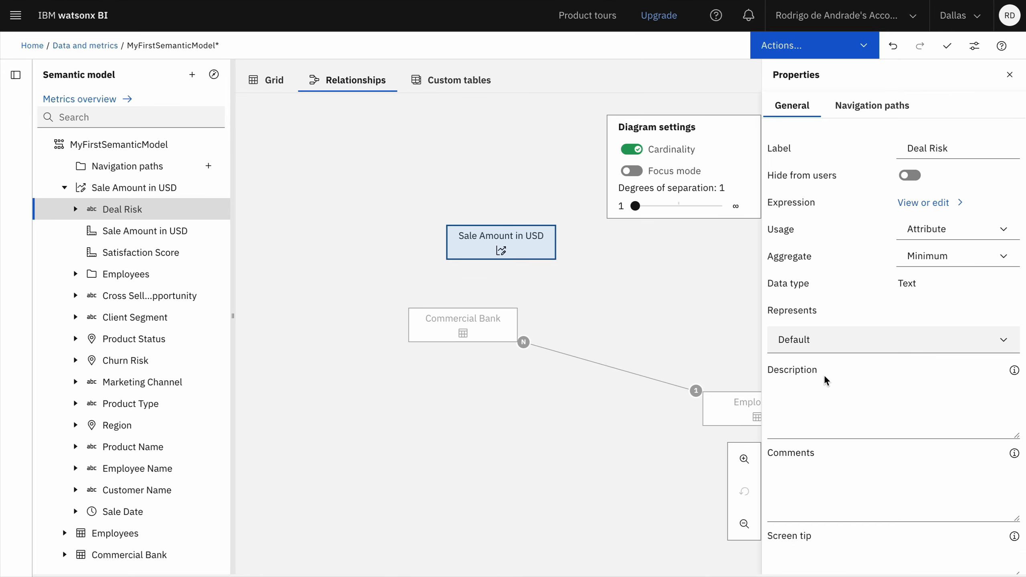
{"action": "left_click", "coordinate": [826, 402]}
{"action": "type", "text": "This "}
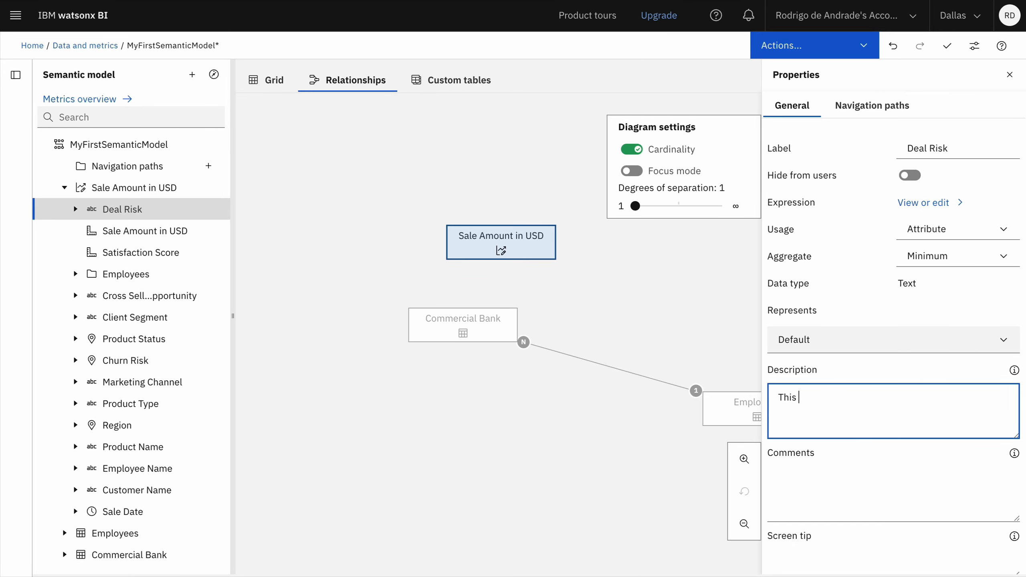
{"action": "type", "text": "column assigns a risk level (Hi"}
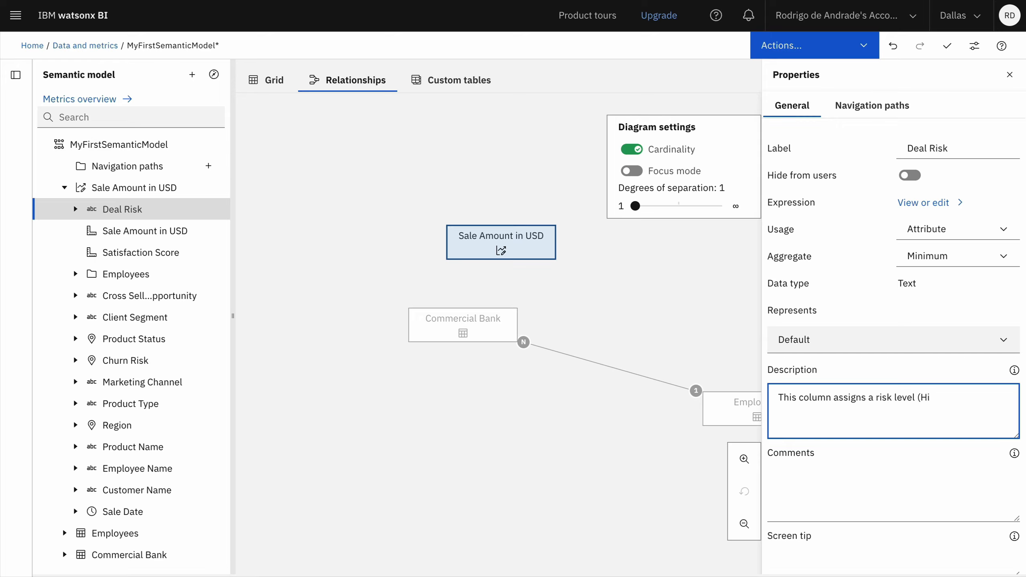
{"action": "type", "text": "gh Risk, Moderate Risk or Low Risk) to e"}
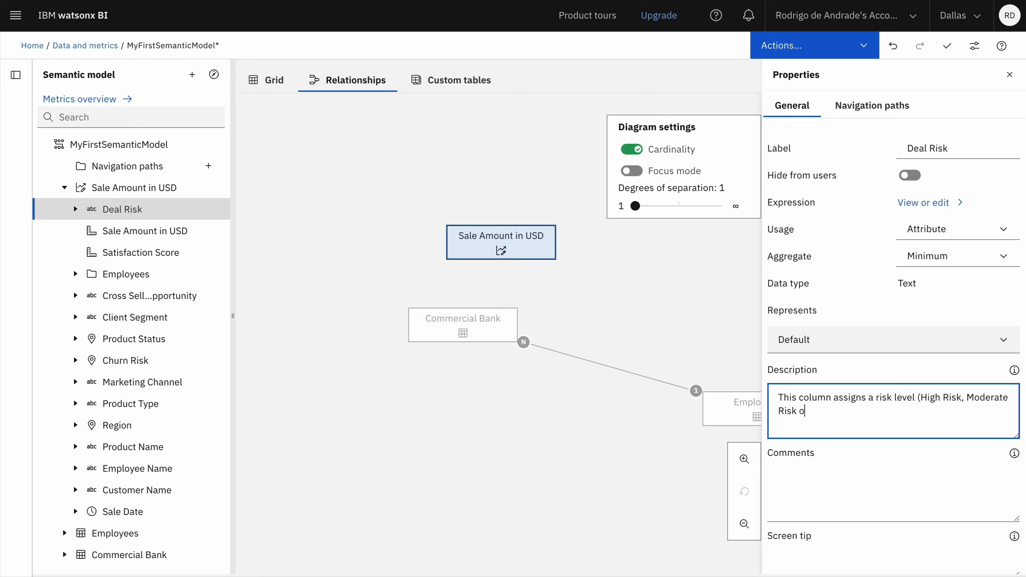
{"action": "type", "text": "ach deal"}
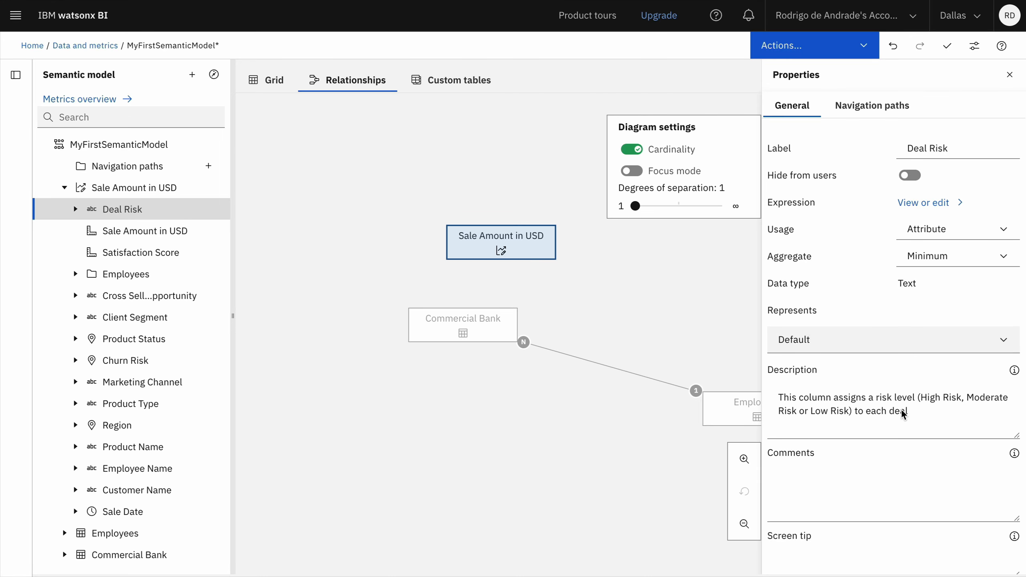
Step: Check the semantic model for validation issues and save MyFirstSemanticModel
{"action": "left_click", "coordinate": [946, 45]}
{"action": "left_click", "coordinate": [820, 45]}
{"action": "left_click", "coordinate": [787, 102]}
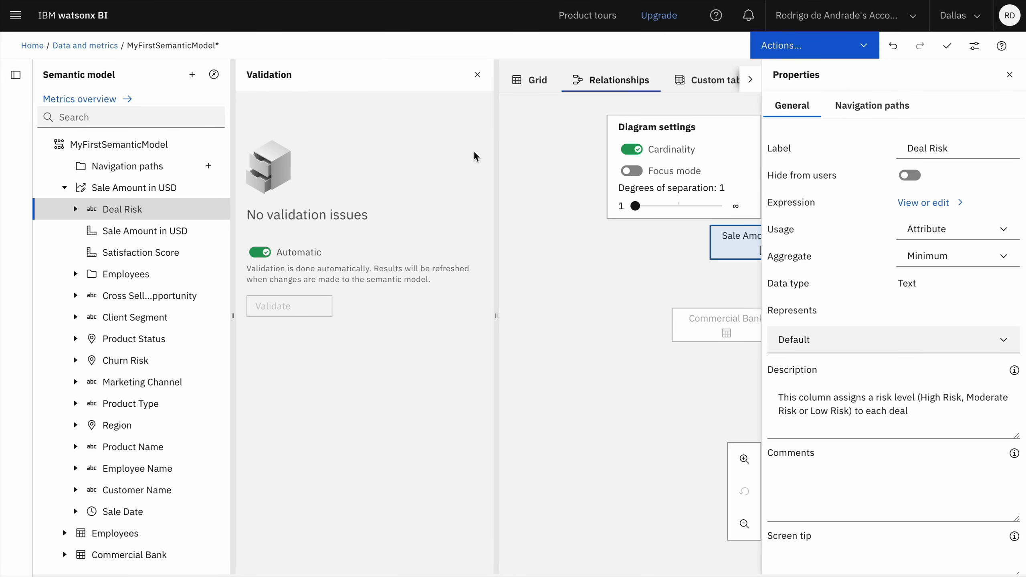
Step: Export the metric definition of Sale Amount in USD and open the metrics overview
{"action": "left_click", "coordinate": [212, 188]}
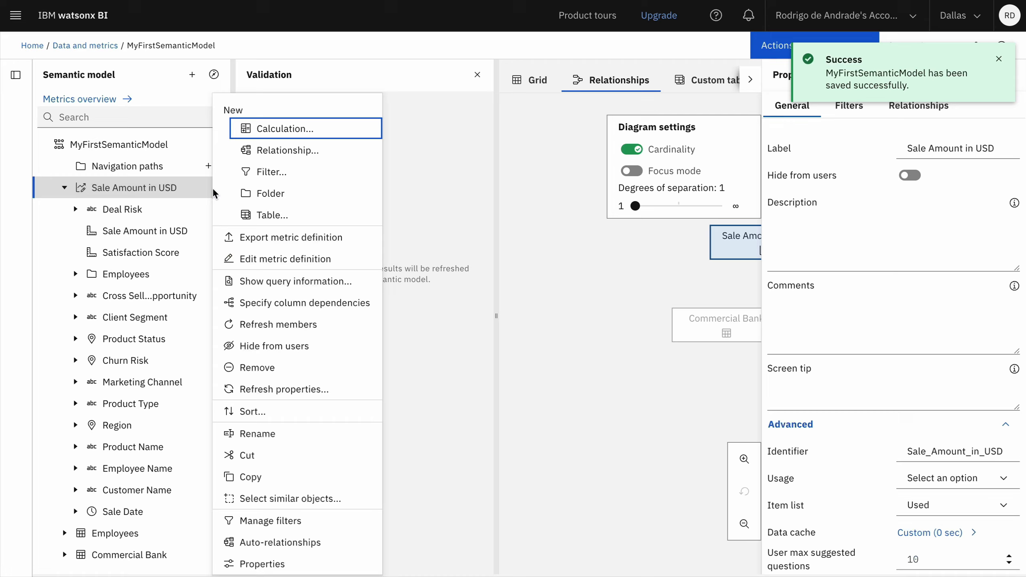
{"action": "left_click", "coordinate": [261, 239]}
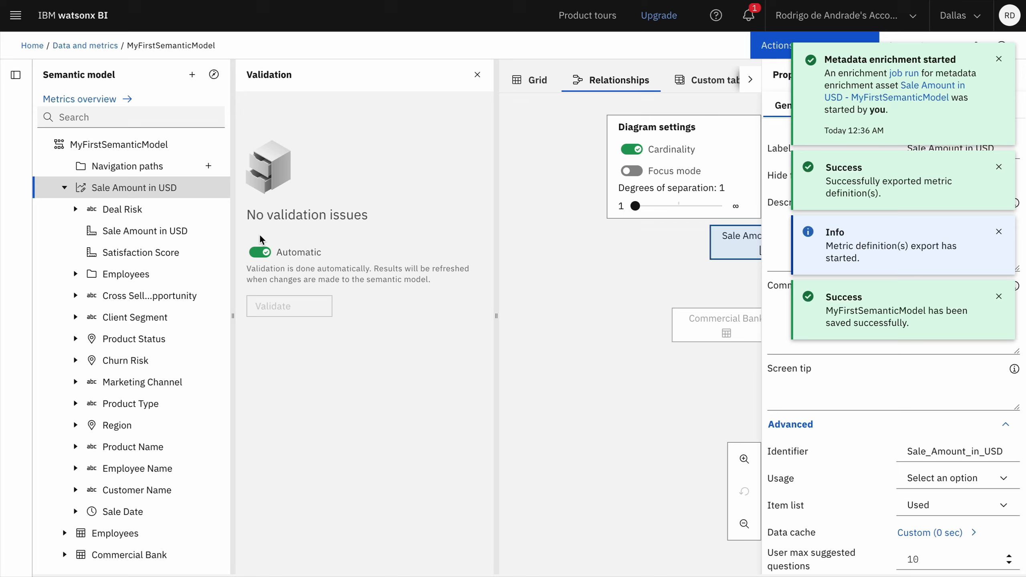
{"action": "left_click", "coordinate": [95, 99]}
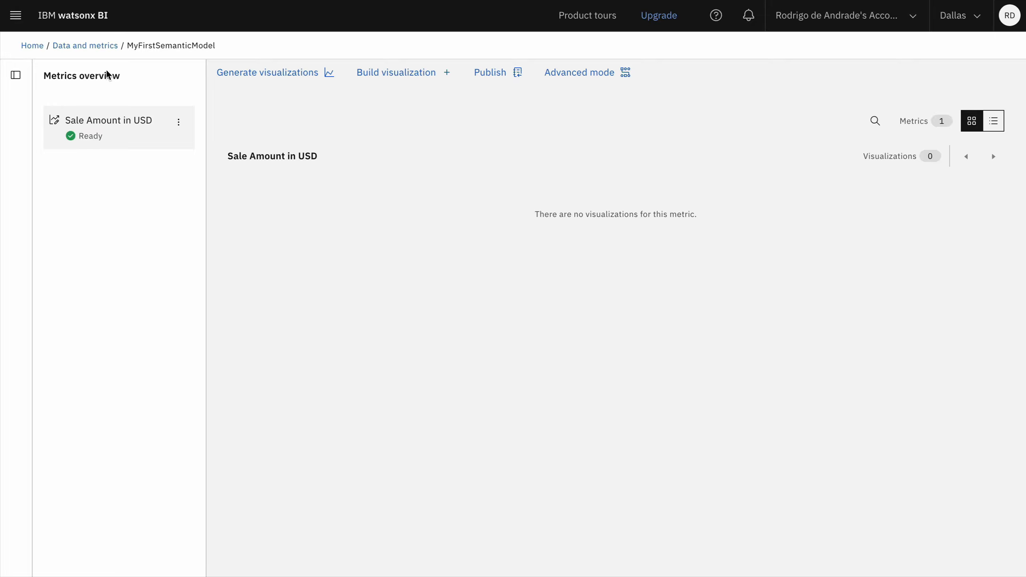
Step: From the home page conversation, ask "how many deals do we have classified as a High Risk Deal?" with the HelloWorld scope
{"action": "left_click", "coordinate": [69, 25]}
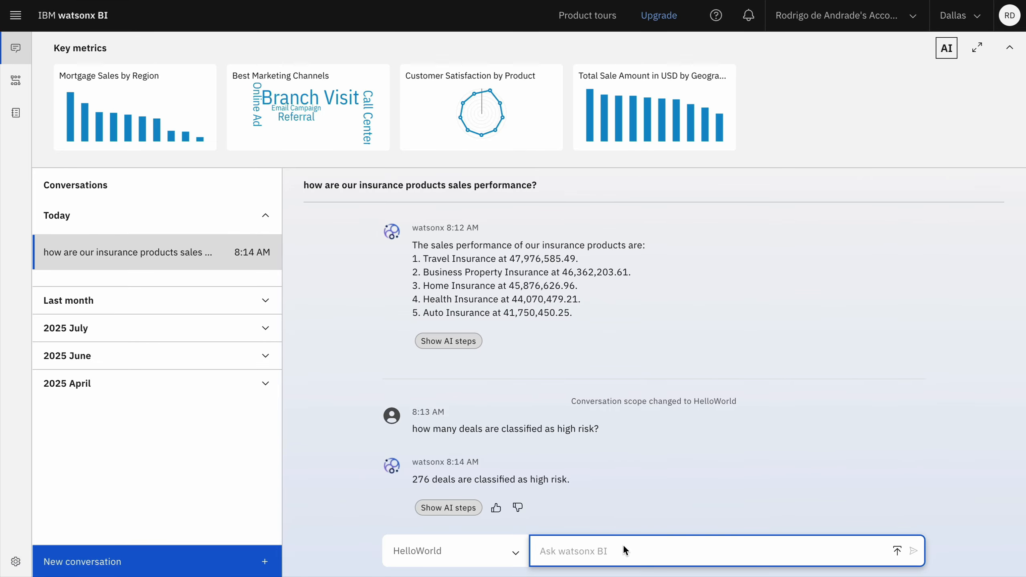
{"action": "type", "text": "how many deals do we have cl"}
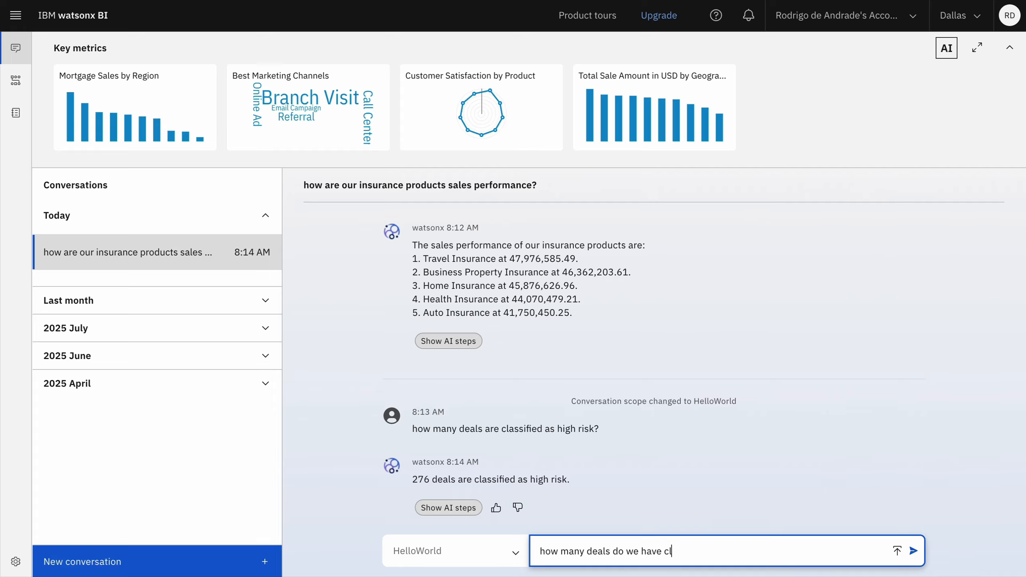
{"action": "type", "text": "assified as"}
{"action": "type", "text": "a High Risk Deal?"}
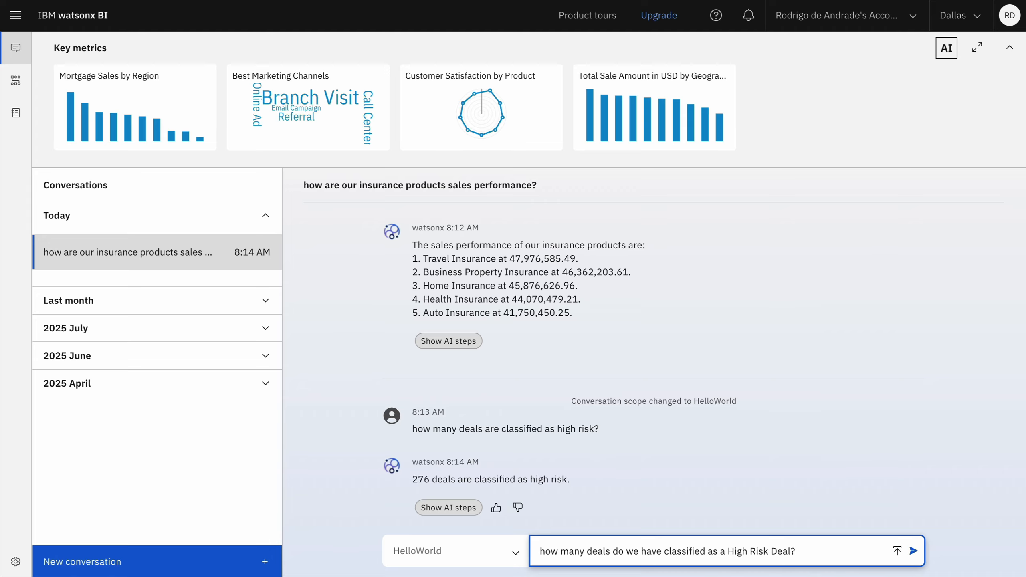
{"action": "key", "text": "Return"}
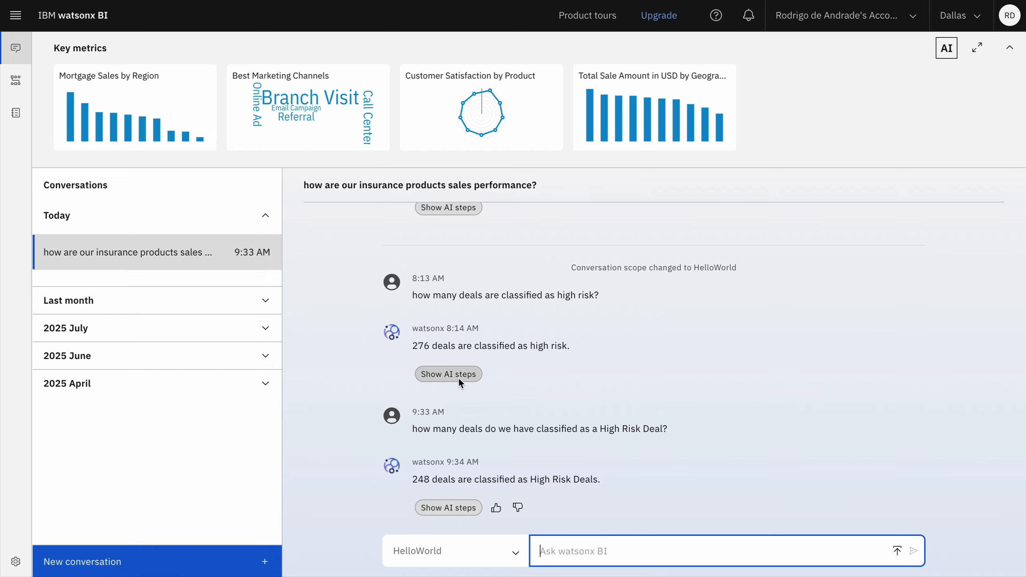
Step: Examine the AI steps behind the latest High Risk Deal answer: the interpreted question, the found data and the generated query
{"action": "left_click", "coordinate": [446, 508]}
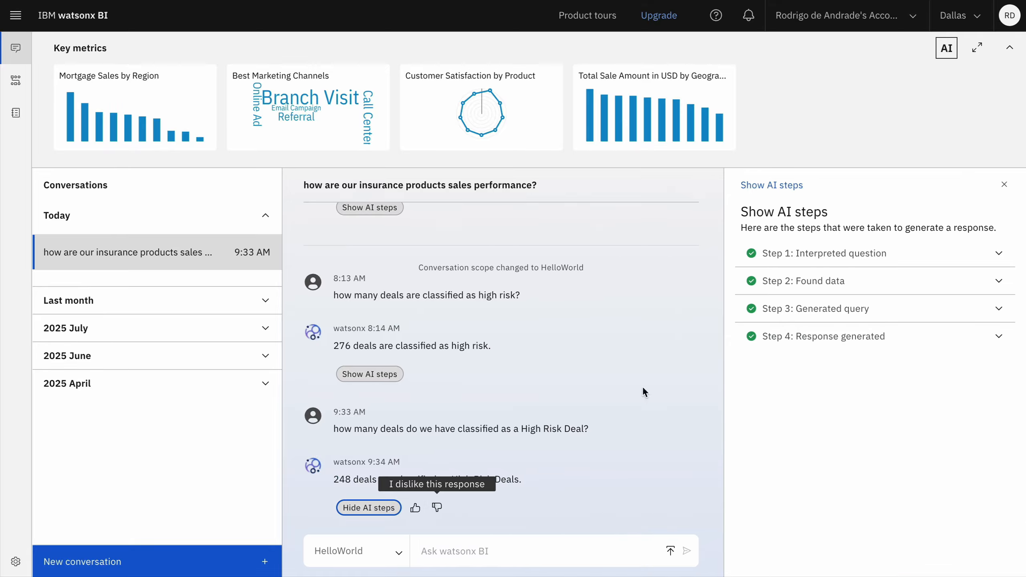
{"action": "left_click", "coordinate": [847, 258]}
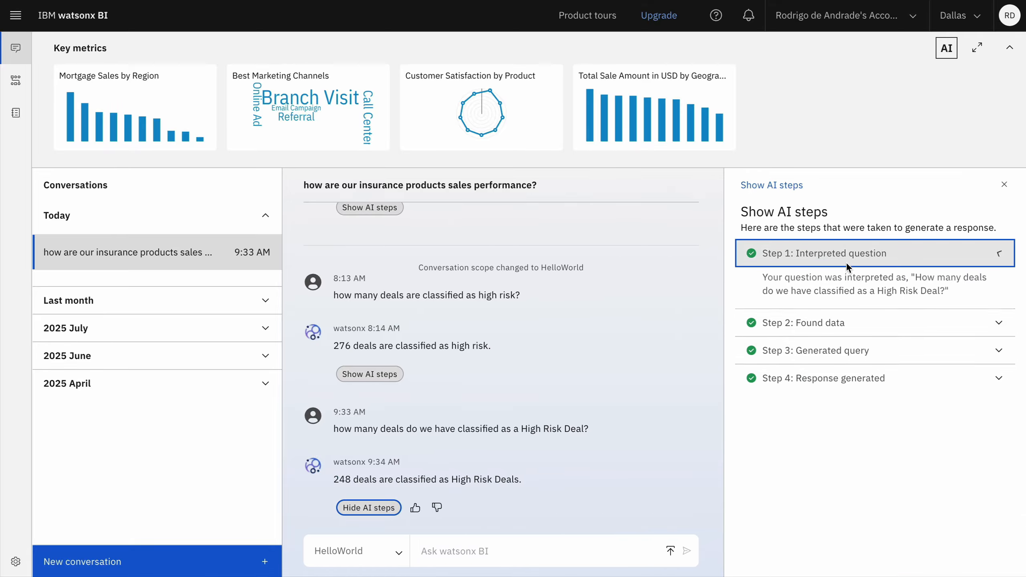
{"action": "left_click", "coordinate": [896, 261]}
{"action": "left_click", "coordinate": [888, 284]}
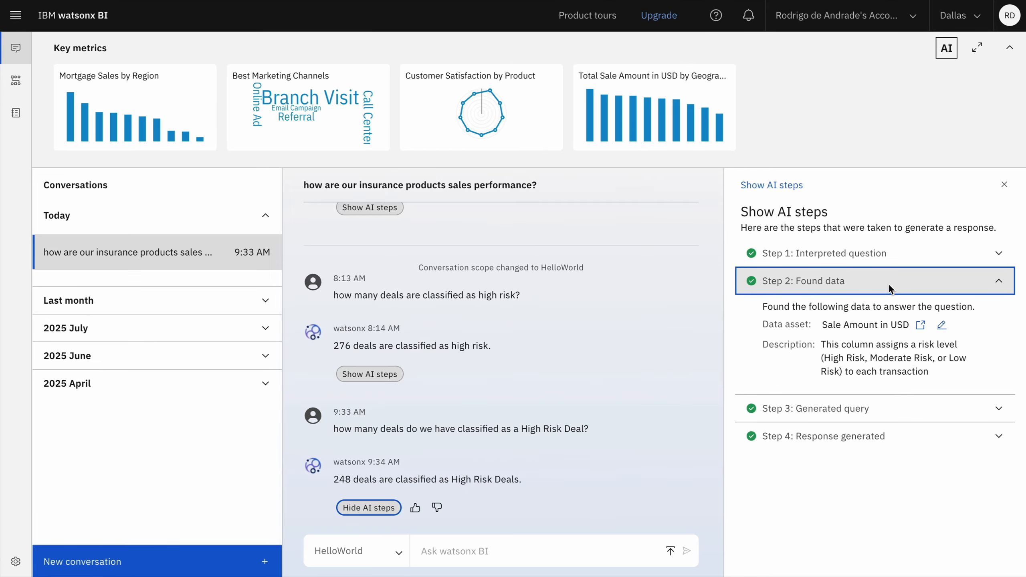
{"action": "left_click", "coordinate": [909, 289]}
{"action": "left_click", "coordinate": [897, 318]}
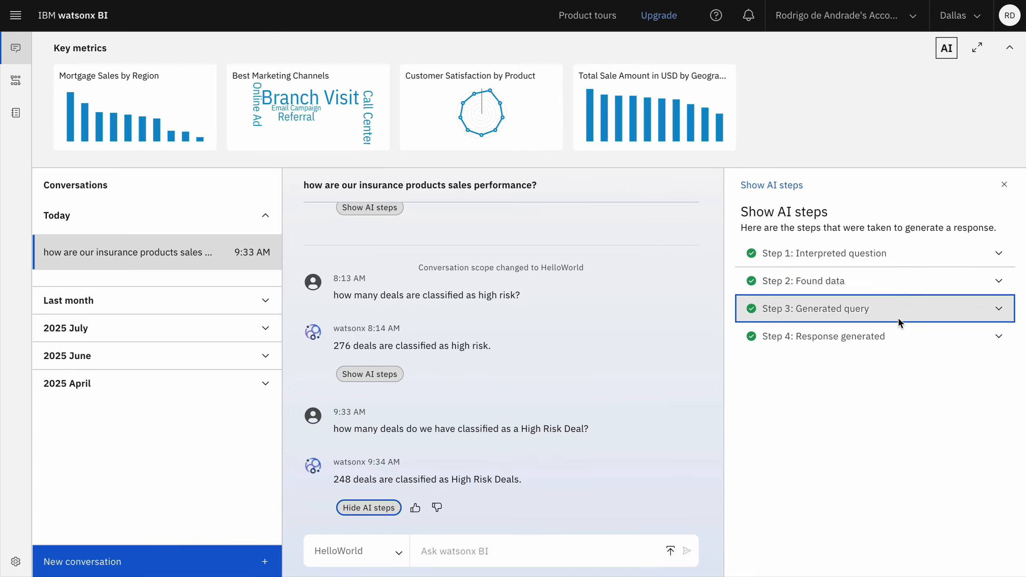